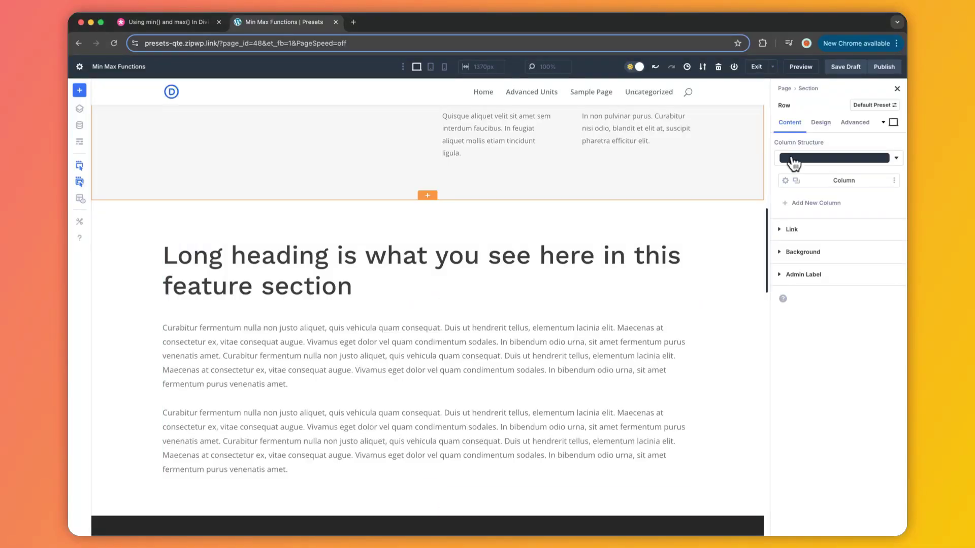
# - Set the feature row width to min(95%, 900px), then check it in Phone and Desktop previews
pyautogui.click(820, 122)
pyautogui.click(791, 144)
pyautogui.click(881, 237)
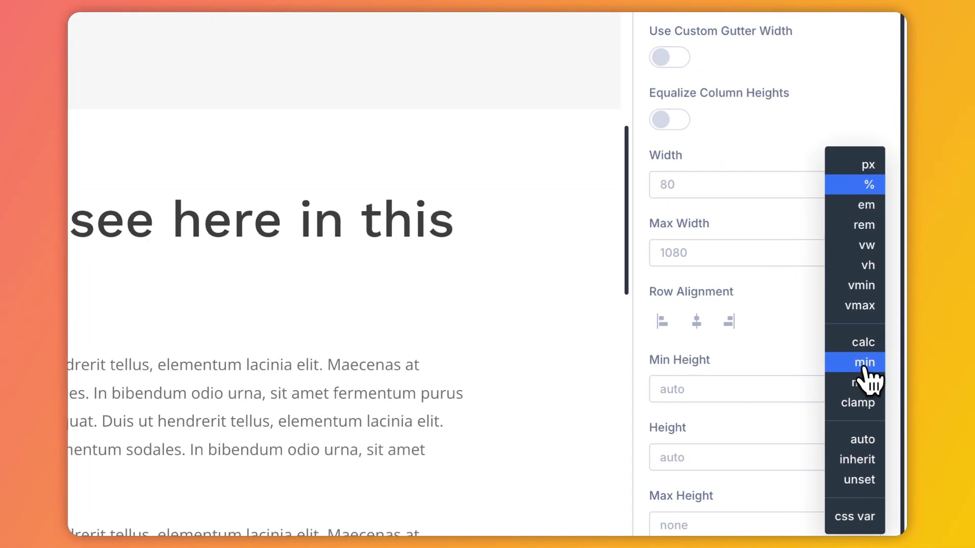
pyautogui.click(866, 363)
pyautogui.write('95%, 900px')
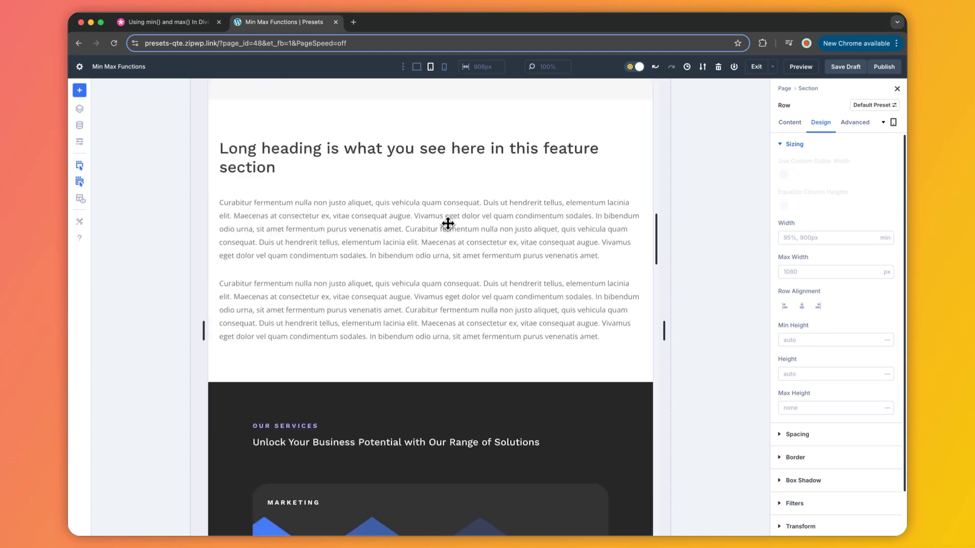
pyautogui.click(444, 67)
pyautogui.click(416, 66)
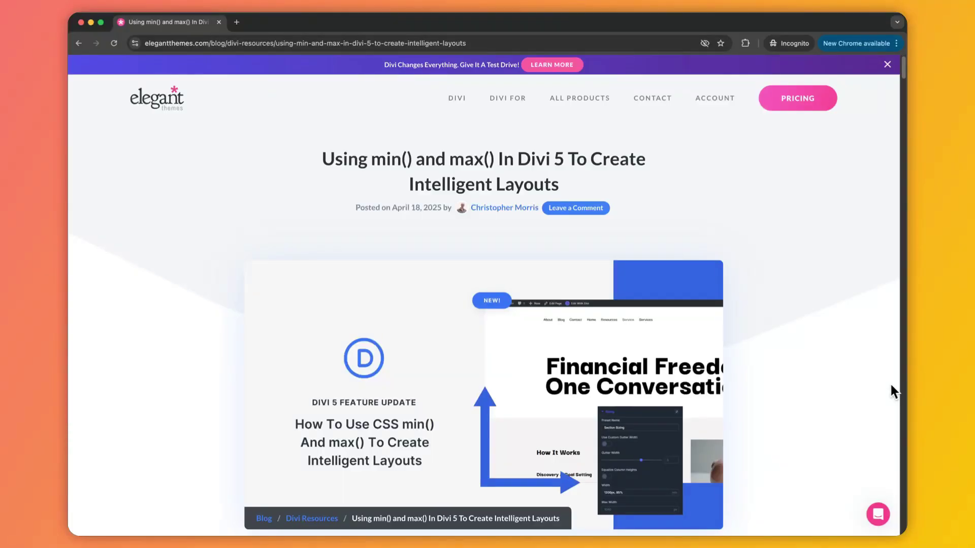
# - Scroll the Elegant Themes min()/max() article down to its Table Of Contents
pyautogui.scroll(-3, 891, 385)
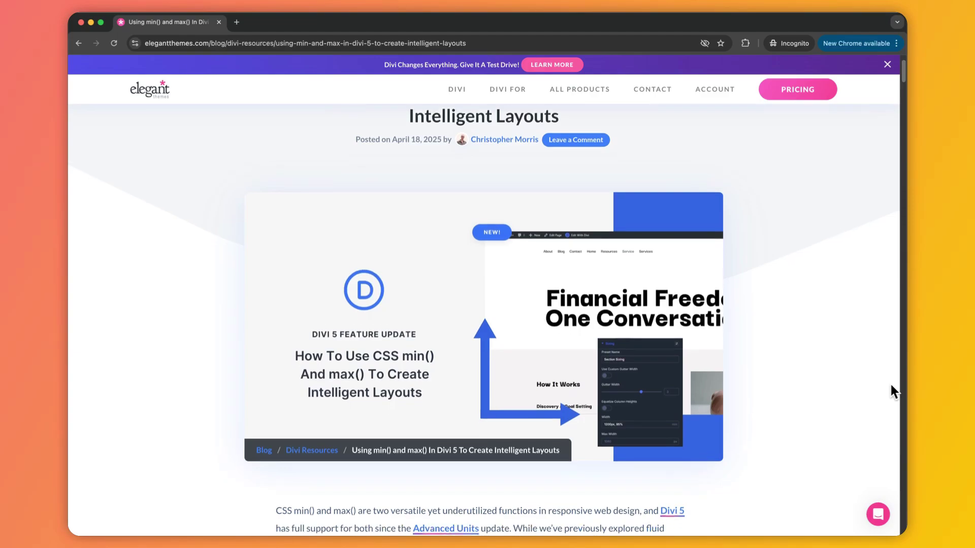
pyautogui.scroll(-4, 891, 386)
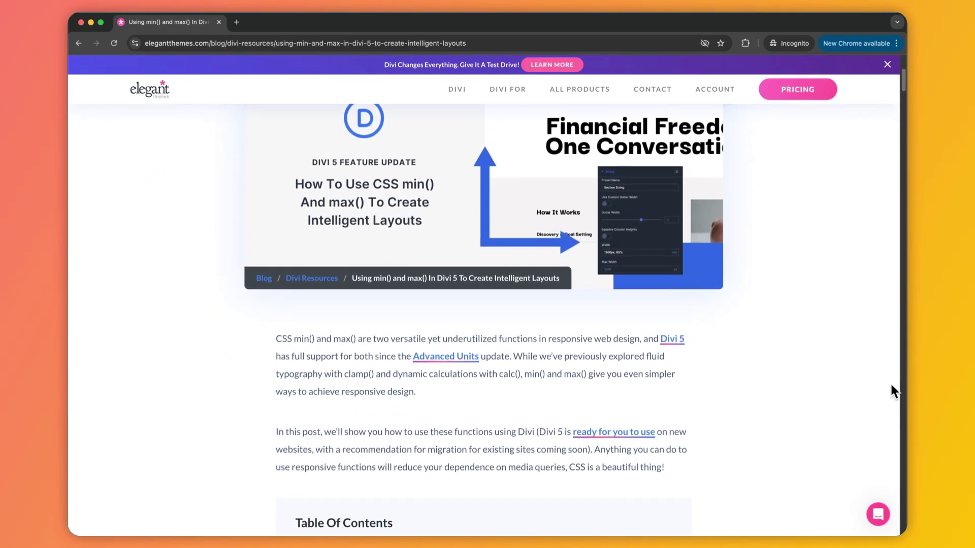
pyautogui.scroll(-4, 893, 358)
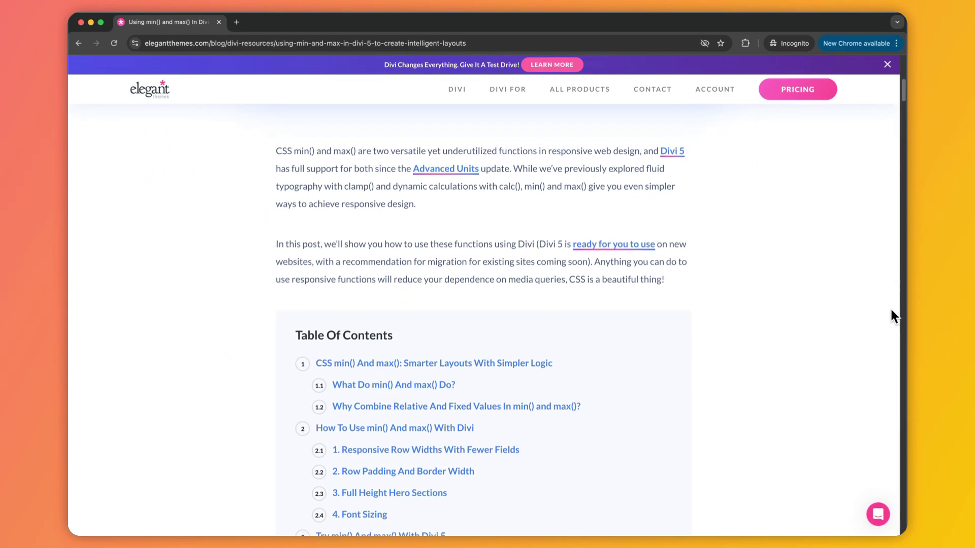
pyautogui.scroll(-2, 889, 307)
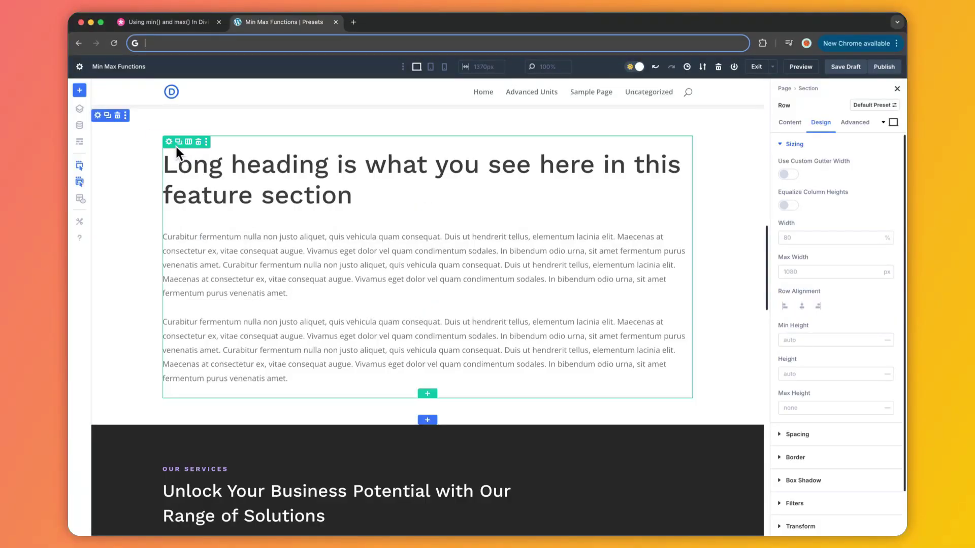
pyautogui.click(169, 142)
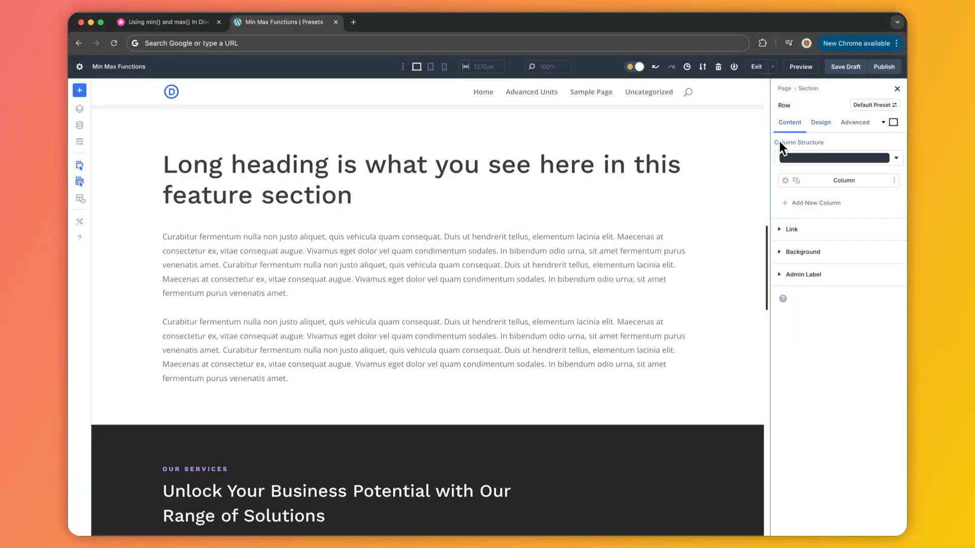
pyautogui.click(820, 123)
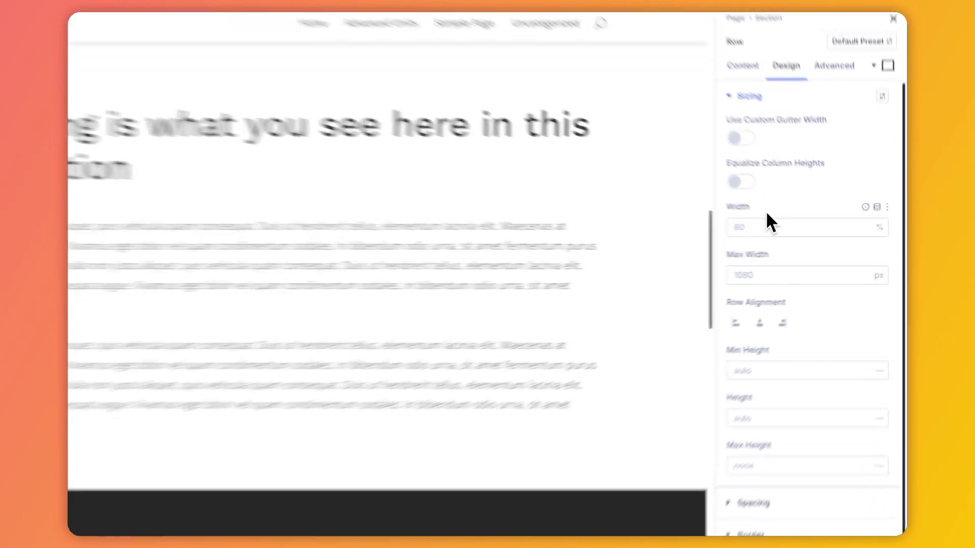
pyautogui.click(809, 237)
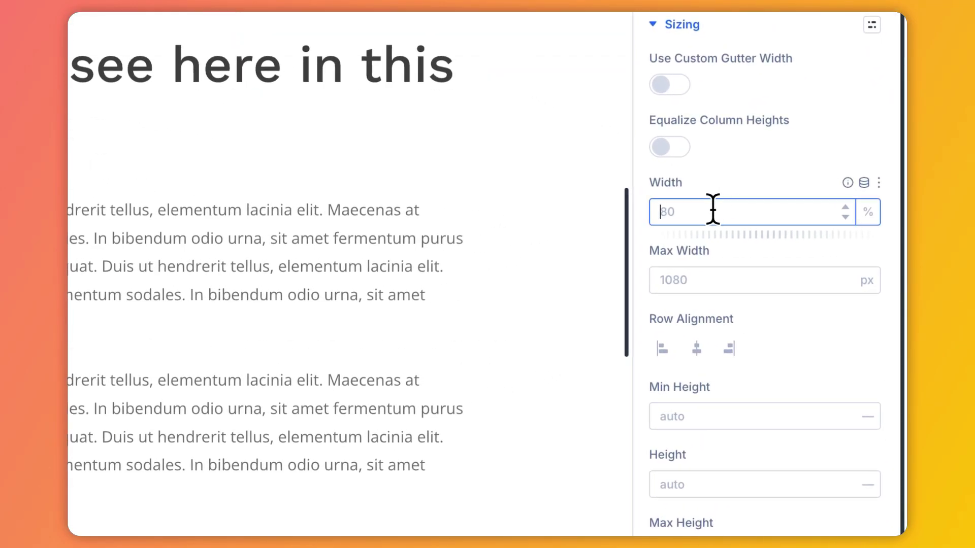
pyautogui.click(868, 214)
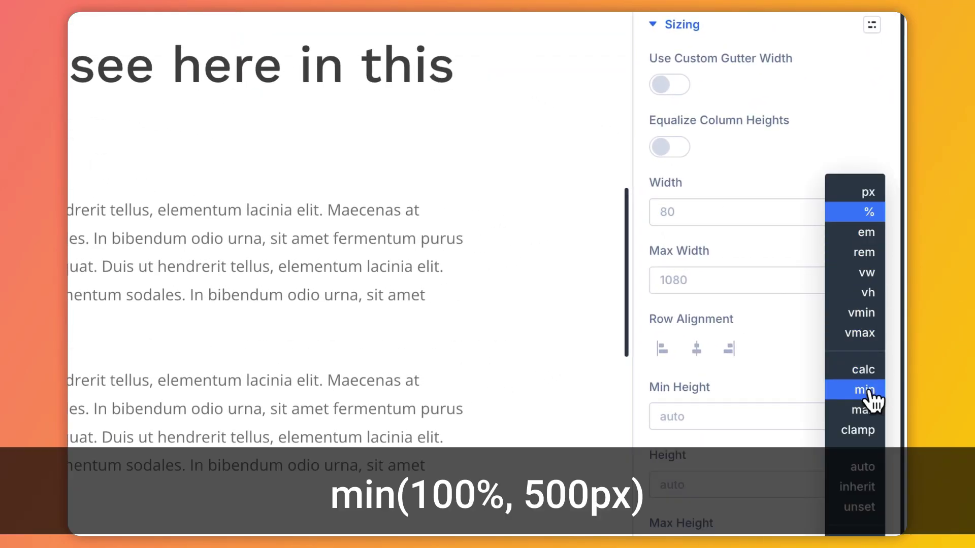
pyautogui.click(865, 389)
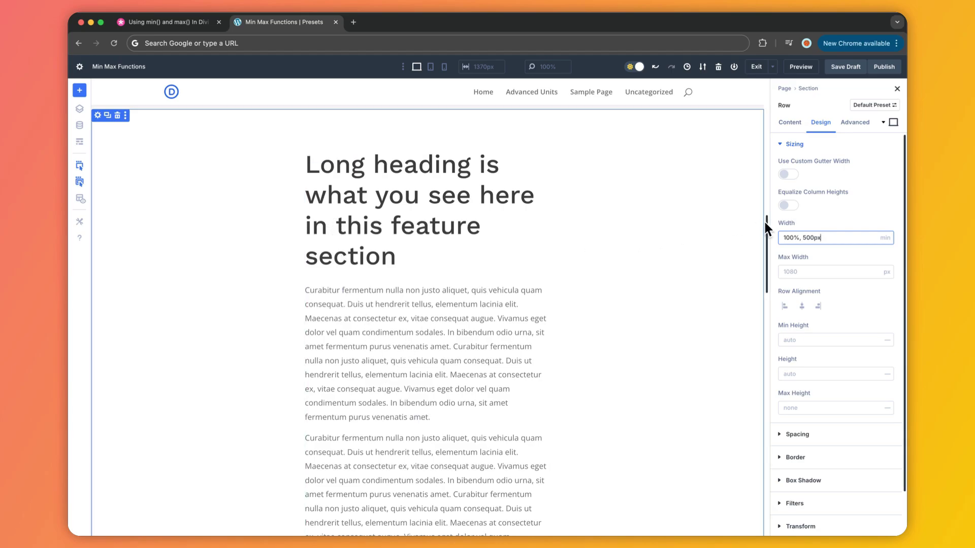
pyautogui.moveTo(767, 222); pyautogui.dragTo(239, 193)
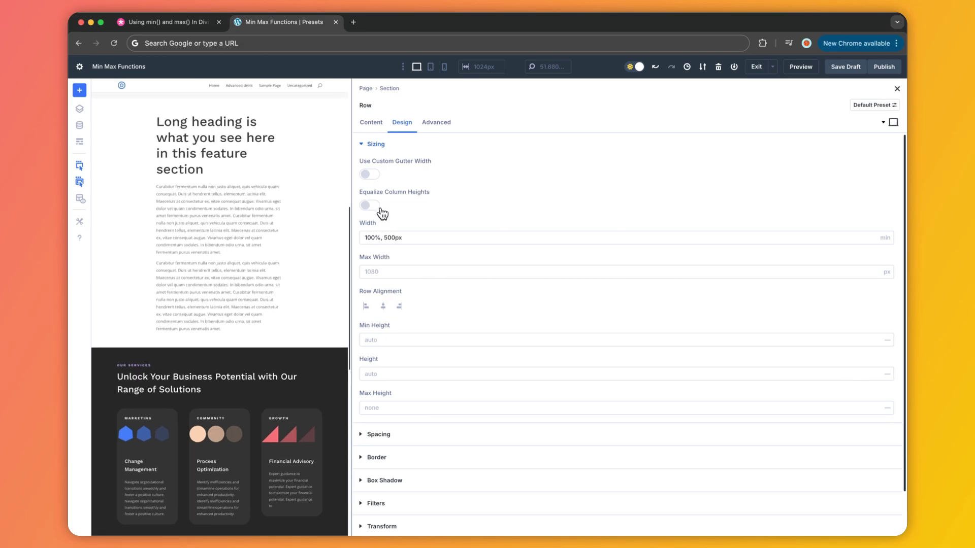
pyautogui.moveTo(351, 215); pyautogui.dragTo(736, 270)
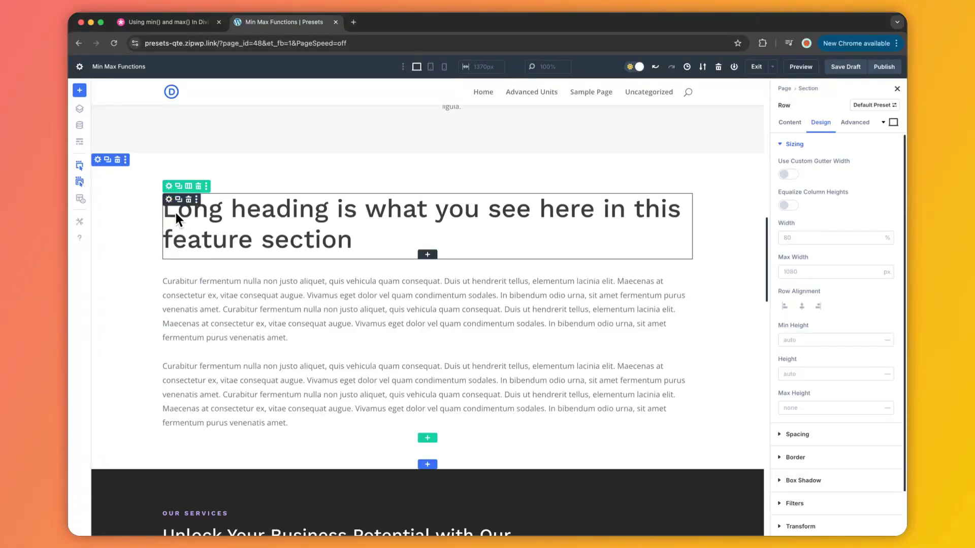
# - Make the feature row width a max(80%, 300px) value and narrow the canvas to preview it
pyautogui.click(170, 189)
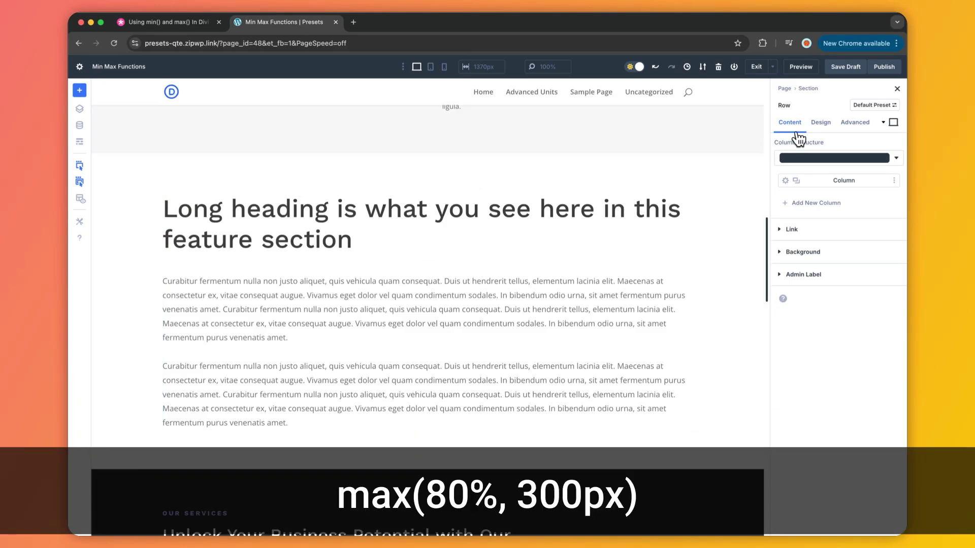
pyautogui.click(822, 123)
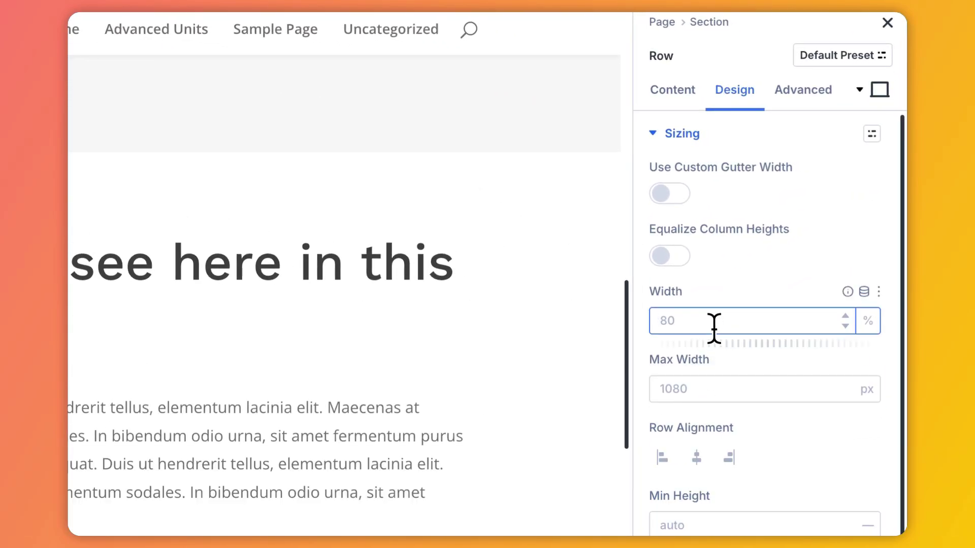
pyautogui.click(857, 324)
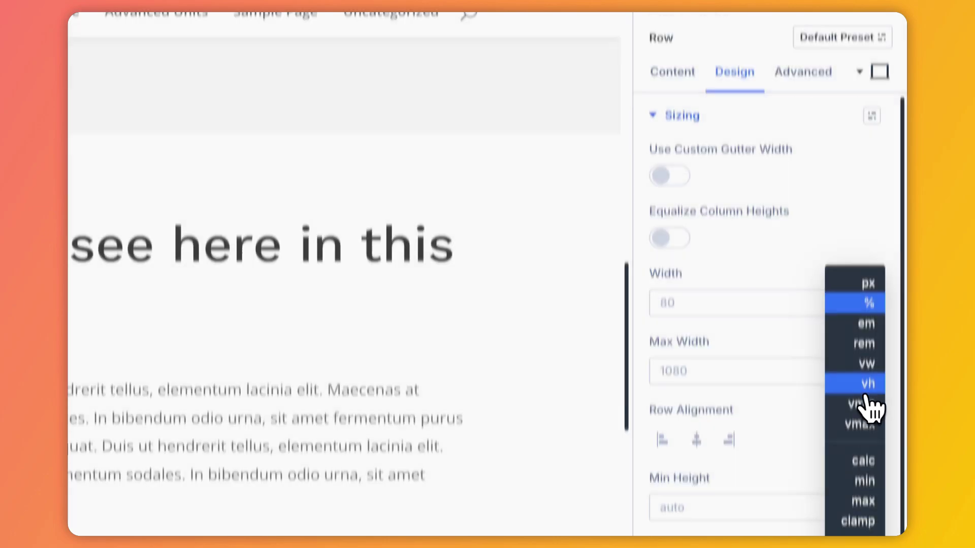
pyautogui.click(869, 406)
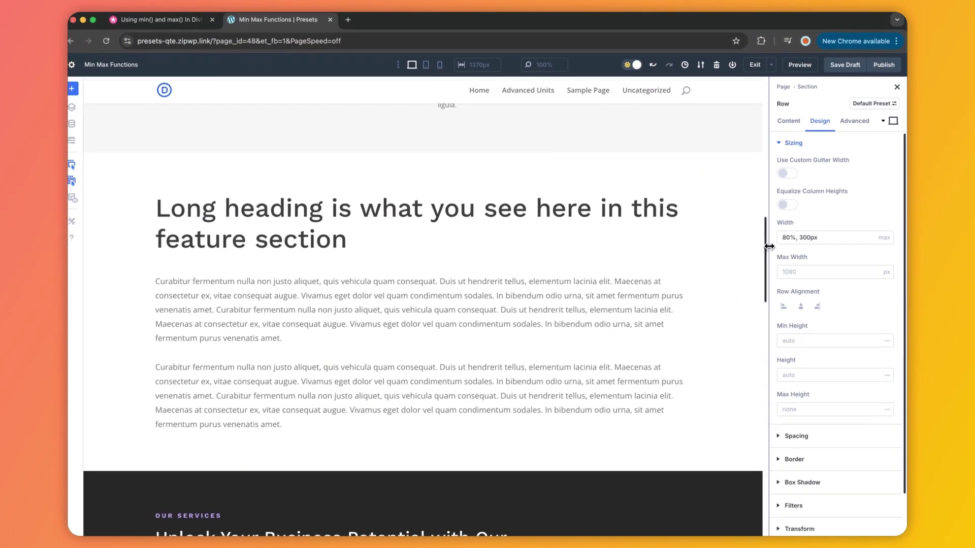
pyautogui.moveTo(627, 238); pyautogui.dragTo(776, 255)
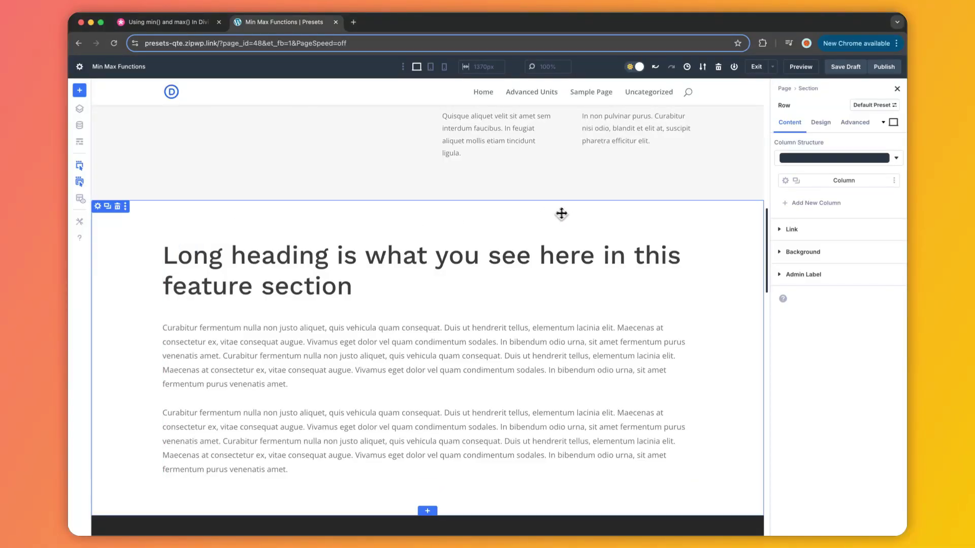
# - Set the row's Sizing width to min(95%, 900px)
pyautogui.click(830, 132)
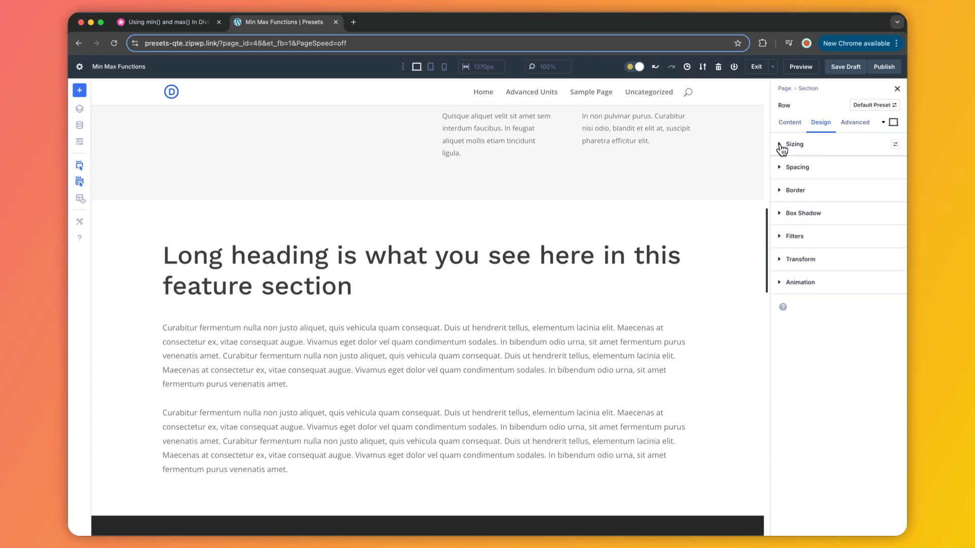
pyautogui.click(782, 147)
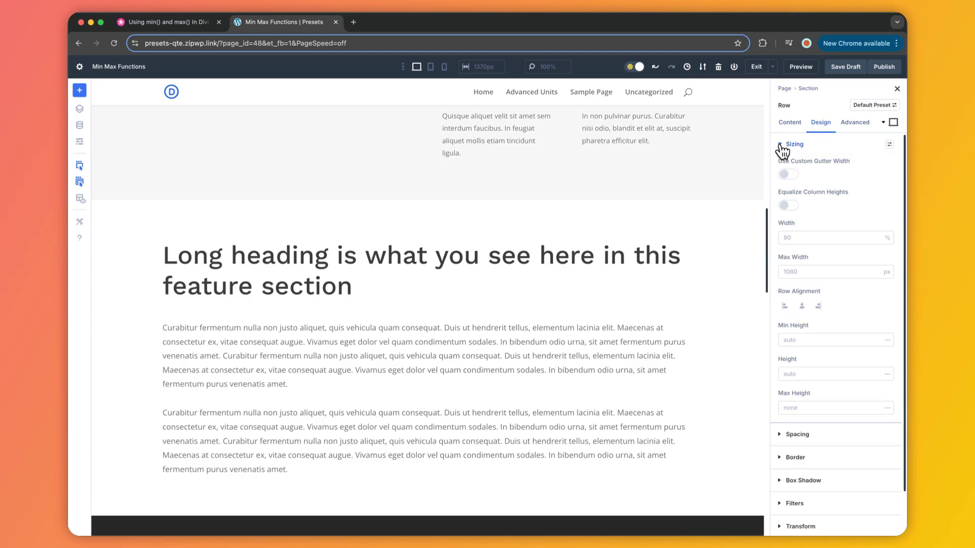
pyautogui.click(888, 238)
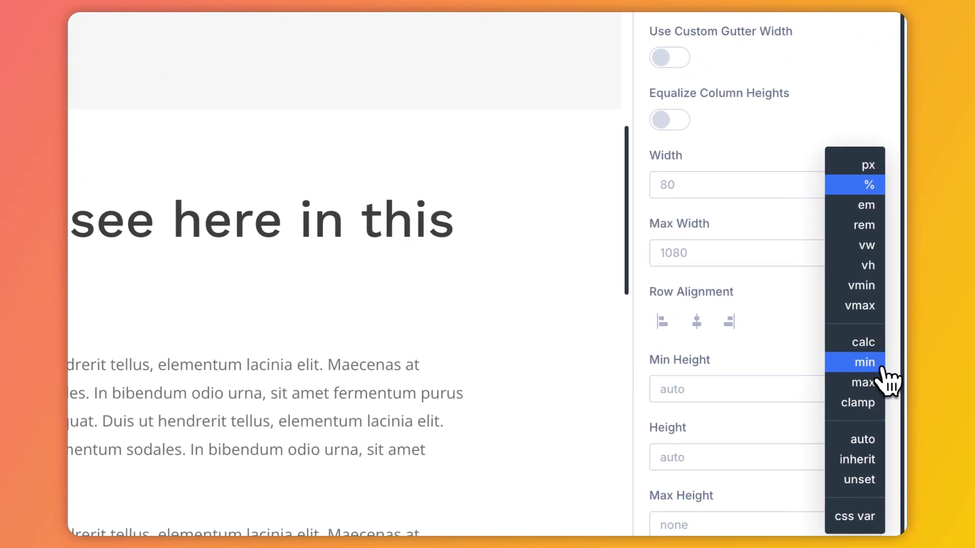
pyautogui.click(885, 327)
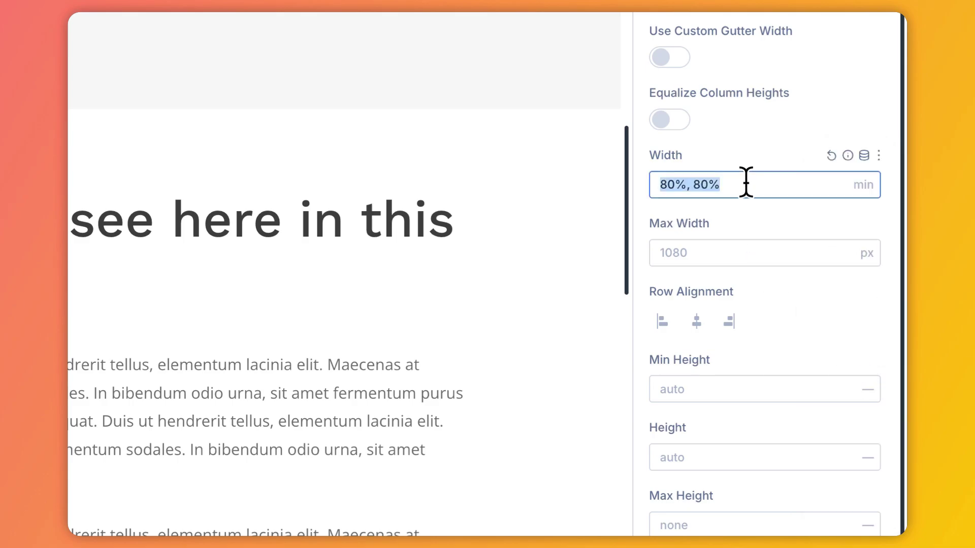
pyautogui.write('95%, 900px')
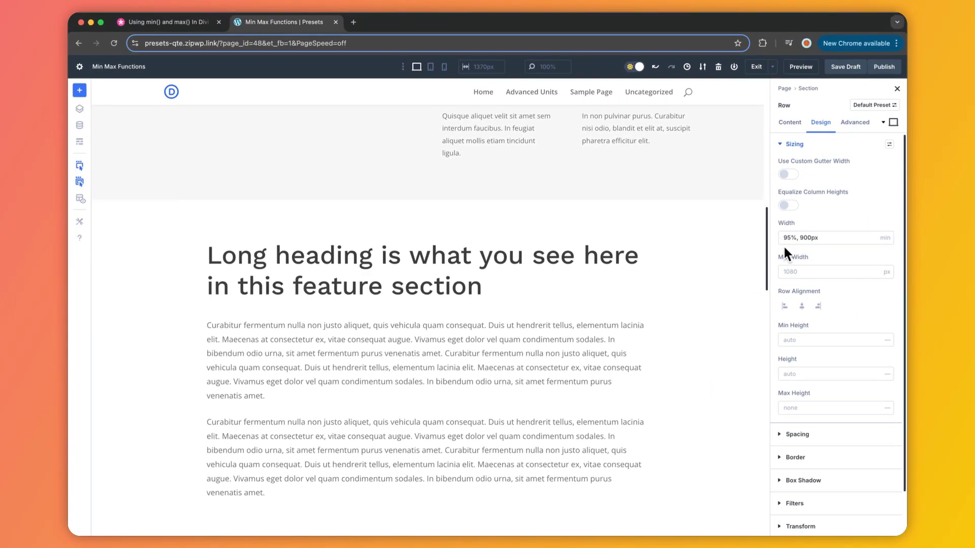
# - Check the row at tablet, phone and desktop widths and by narrowing then widening the canvas
pyautogui.click(430, 67)
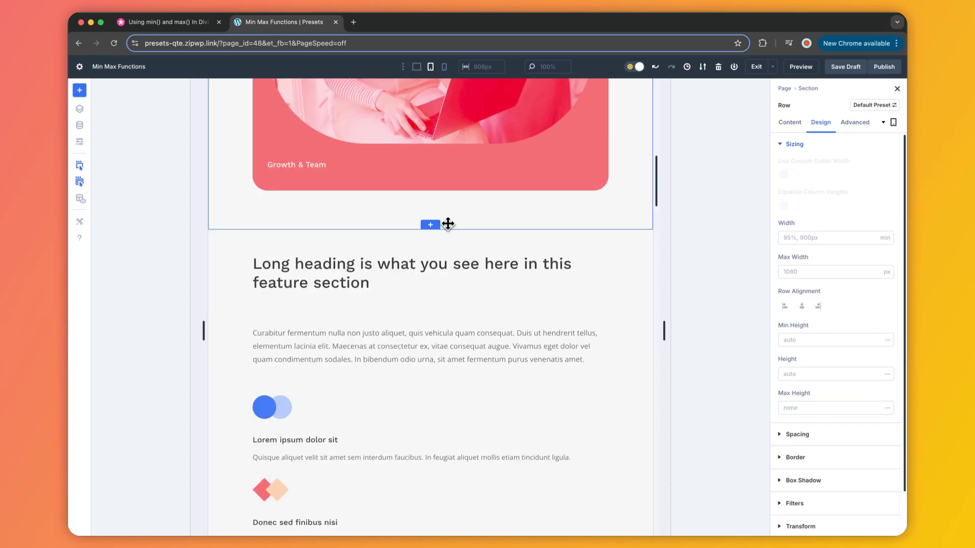
pyautogui.click(443, 66)
pyautogui.click(417, 67)
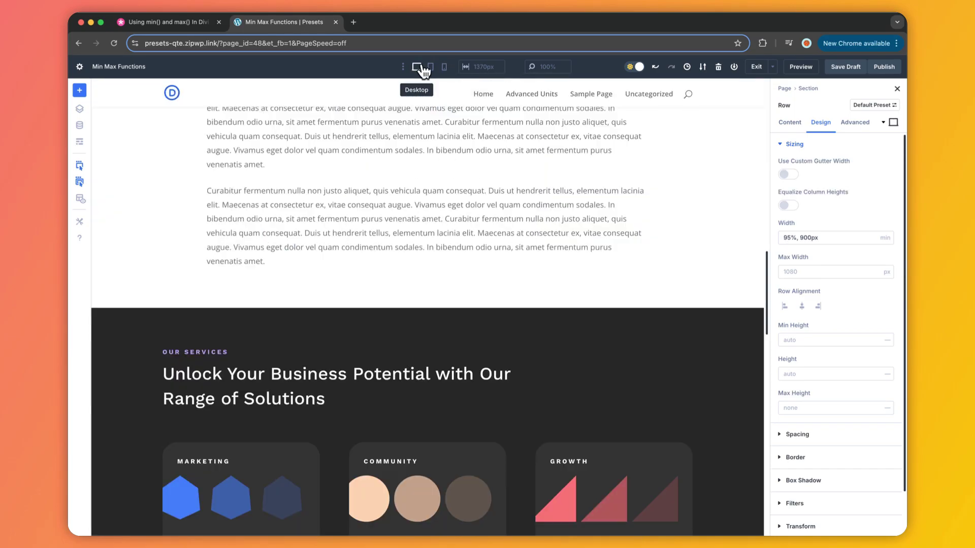
pyautogui.moveTo(769, 264); pyautogui.dragTo(502, 260)
pyautogui.moveTo(575, 260); pyautogui.dragTo(783, 258)
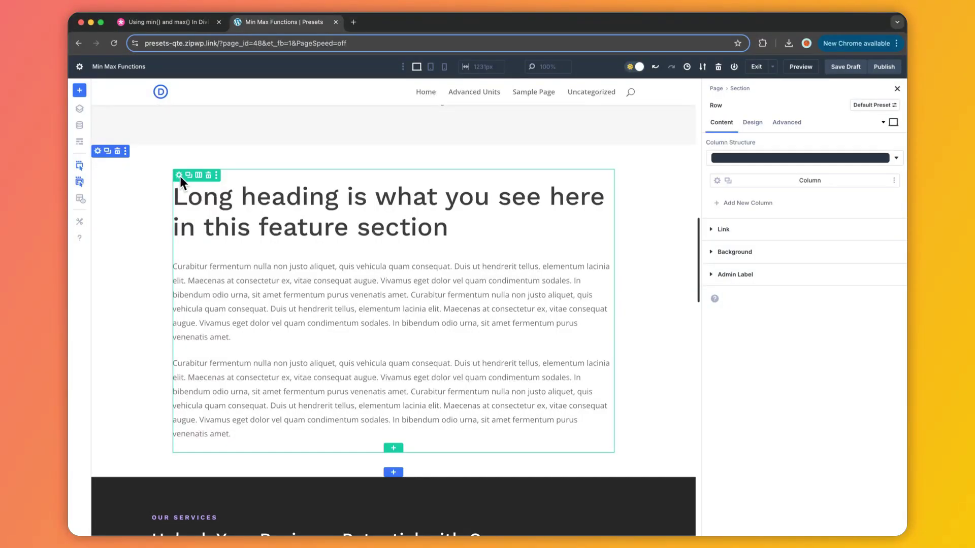
pyautogui.click(752, 122)
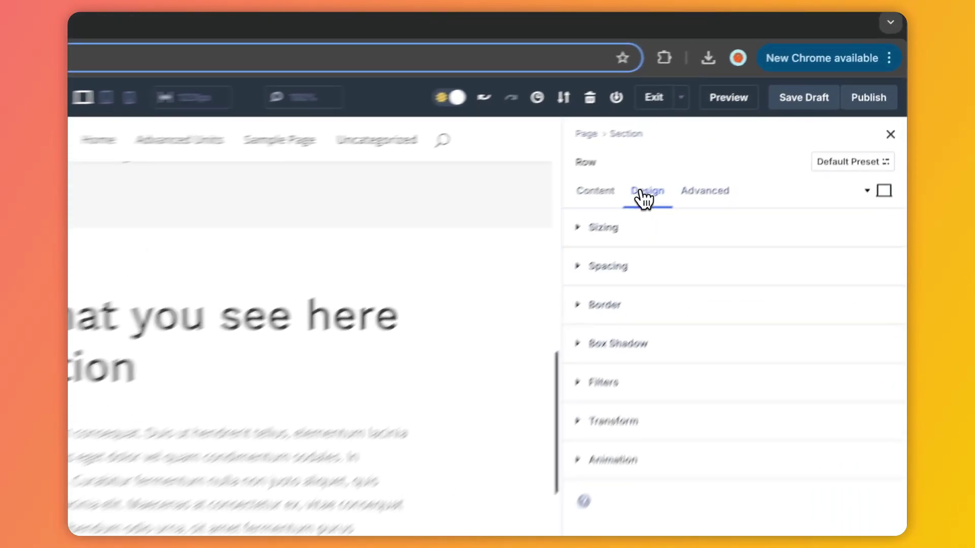
# - Set the row's top and bottom padding to max(10px, 2vw)
pyautogui.click(712, 167)
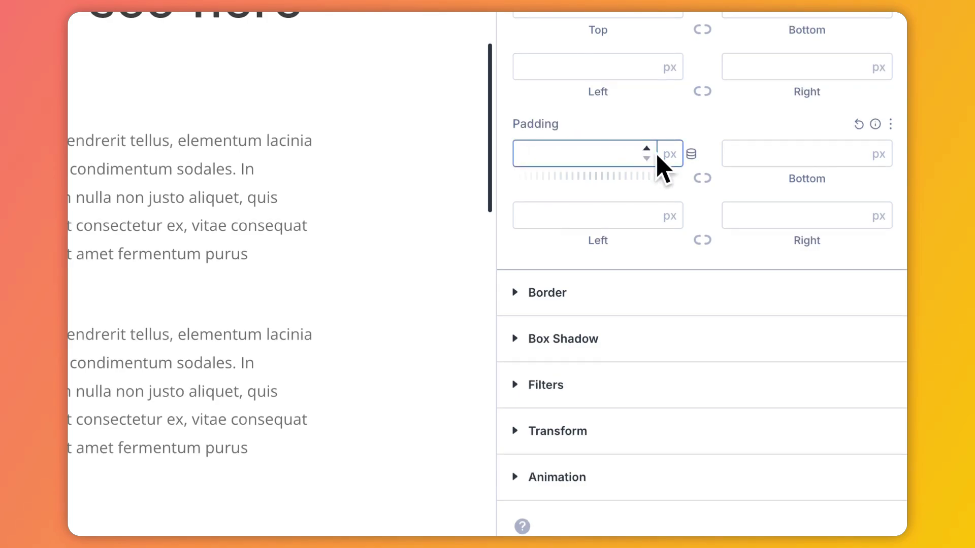
pyautogui.click(669, 154)
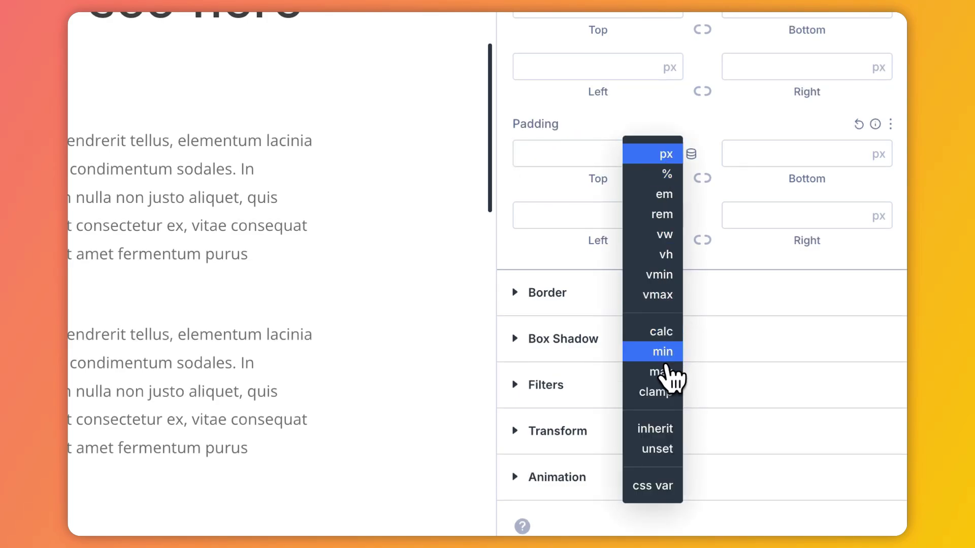
pyautogui.click(665, 370)
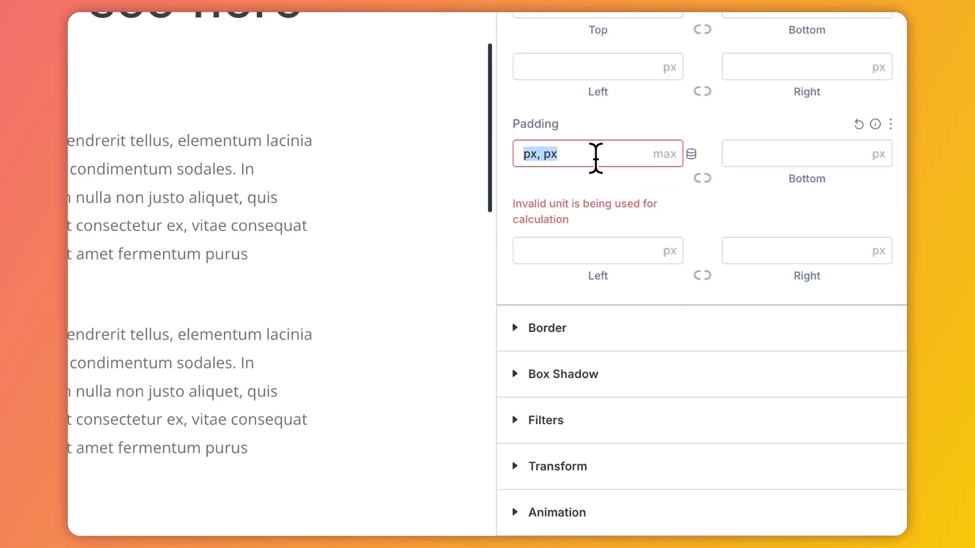
pyautogui.write('10px, 2vw')
pyautogui.click(878, 154)
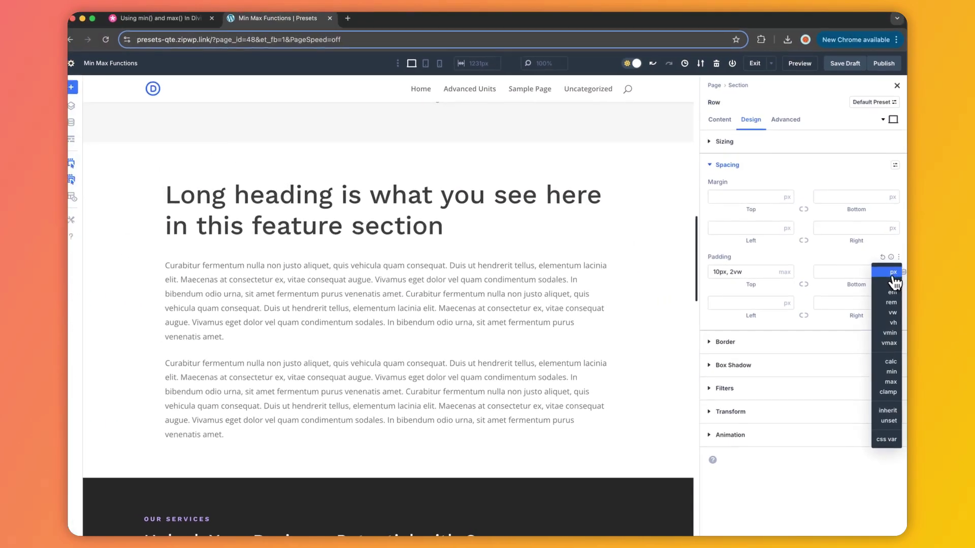
pyautogui.click(895, 383)
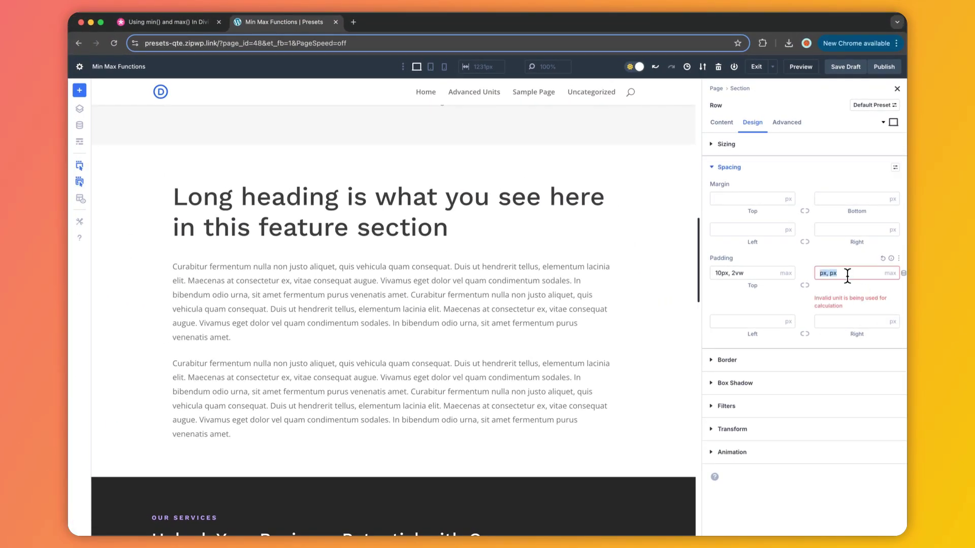
# - Paste max(10px, 2vw) into the row's left and right padding
pyautogui.click(789, 304)
pyautogui.click(777, 411)
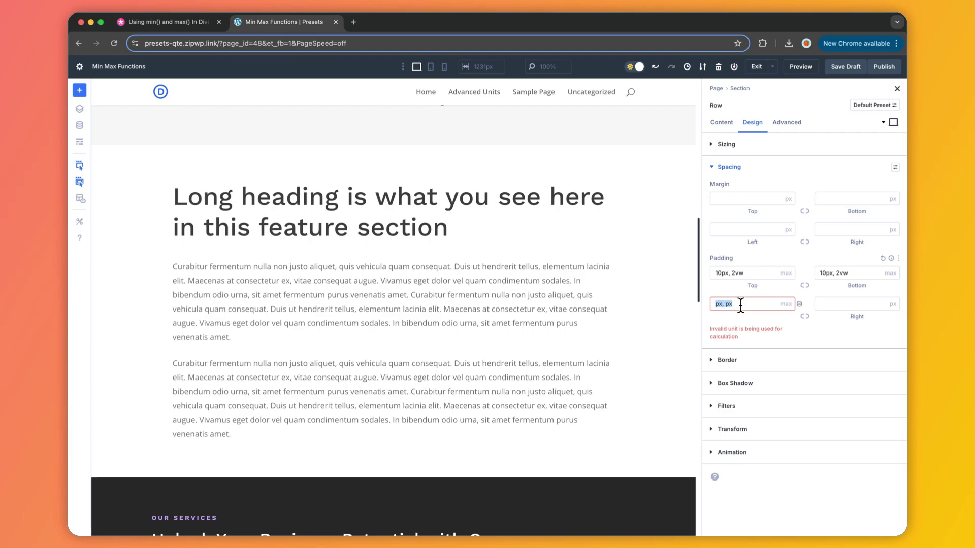
pyautogui.write('10px, 2vw')
pyautogui.click(893, 307)
pyautogui.click(890, 414)
pyautogui.write('10px, 2vw')
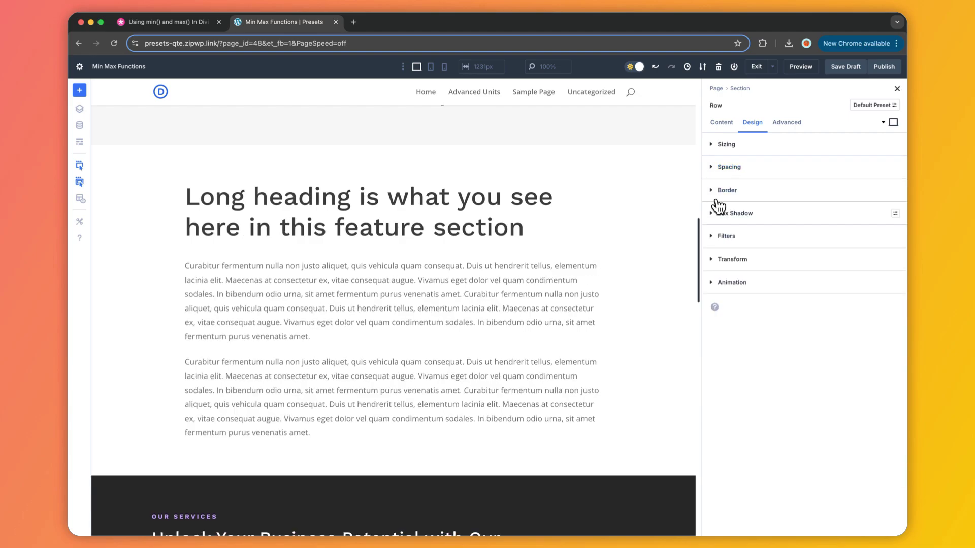
# - Set the row's border width to max(5px, 1vw) and narrow the preview to 1024px
pyautogui.click(713, 193)
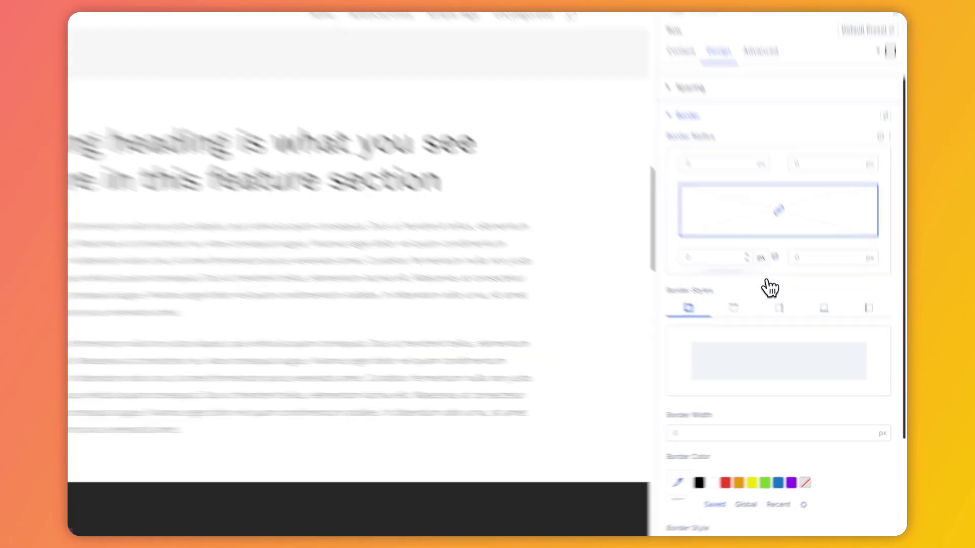
pyautogui.scroll(-5, 833, 305)
pyautogui.click(888, 318)
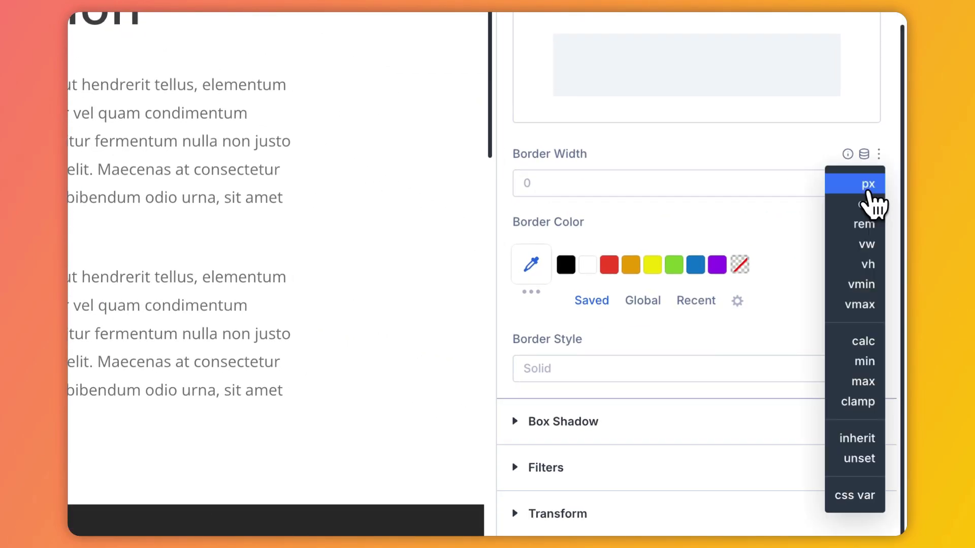
pyautogui.click(878, 386)
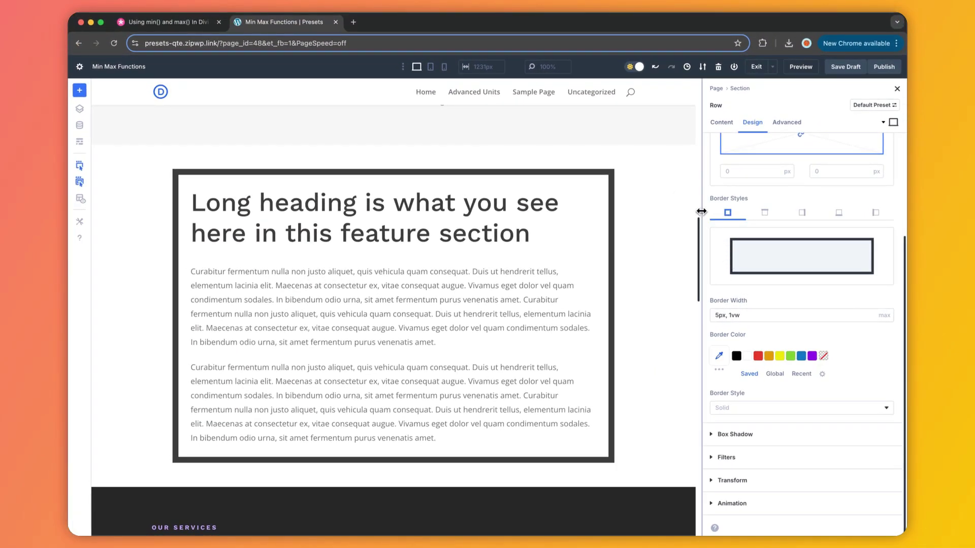
pyautogui.moveTo(701, 211); pyautogui.dragTo(385, 202)
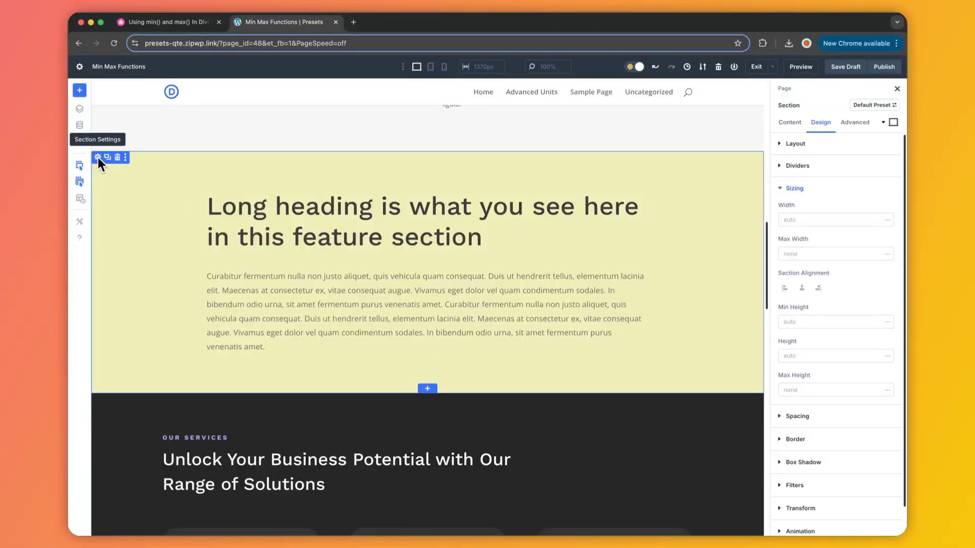
# - Give the yellow section a min(800px, 90vh) height and narrow the preview to test it
pyautogui.click(98, 157)
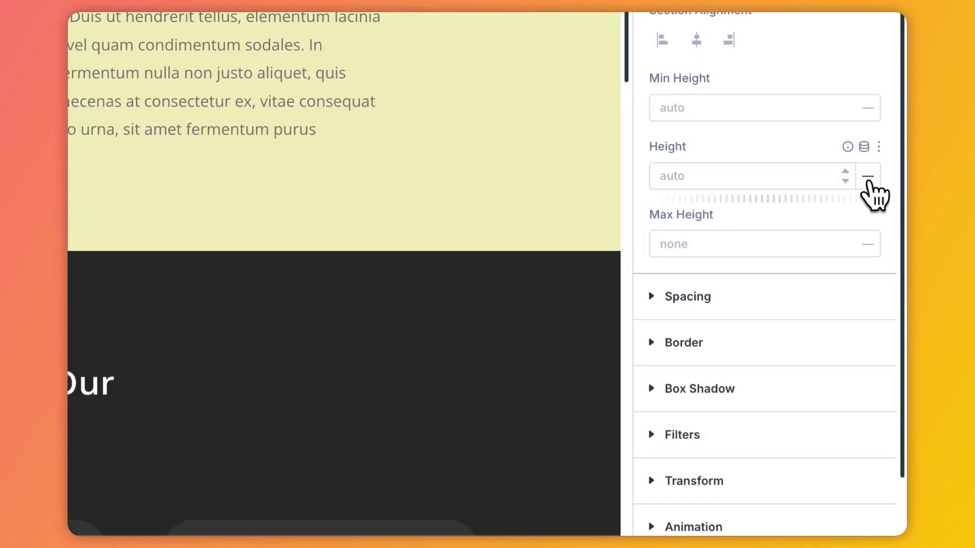
pyautogui.click(868, 178)
pyautogui.click(871, 71)
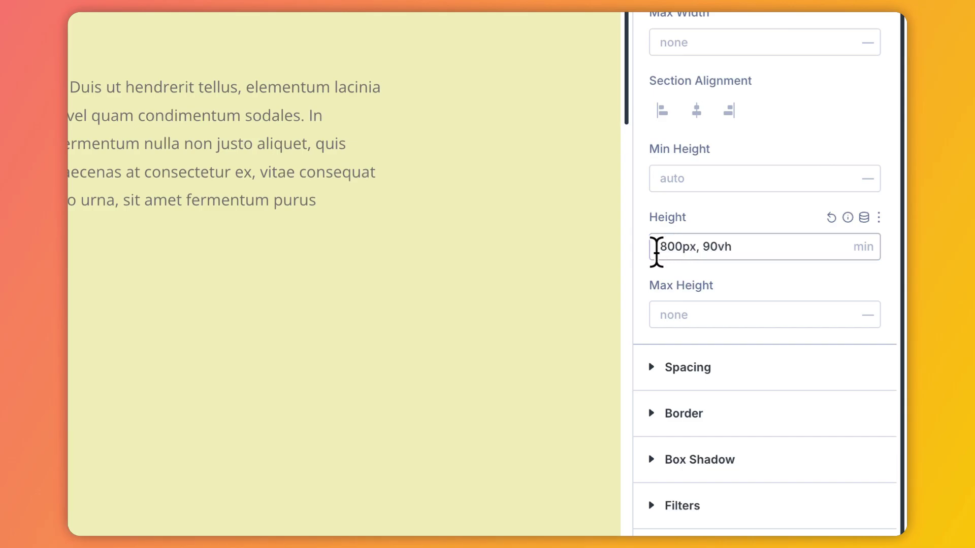
pyautogui.moveTo(745, 361); pyautogui.dragTo(769, 311)
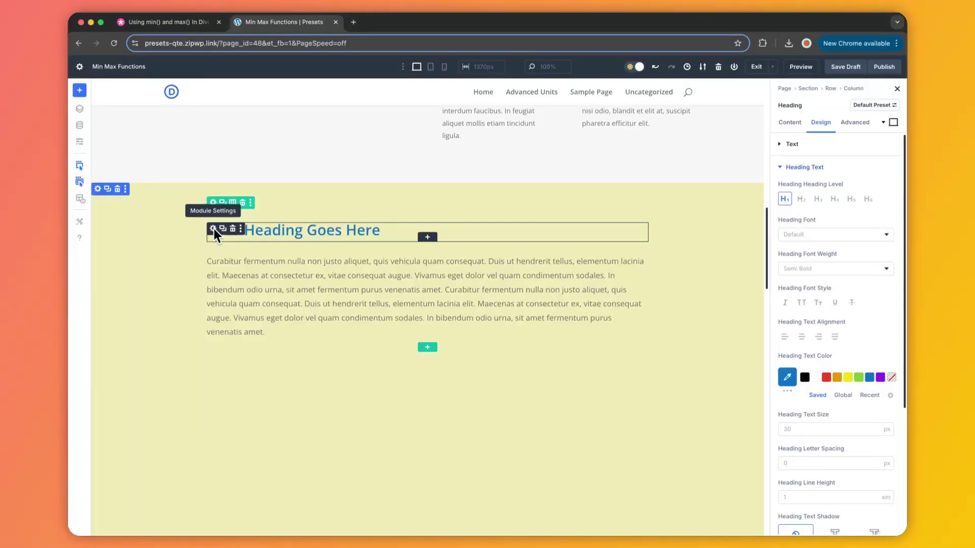
# - Set the heading text size to max(4rem, 2vw) and narrow the preview to 1024px
pyautogui.click(214, 229)
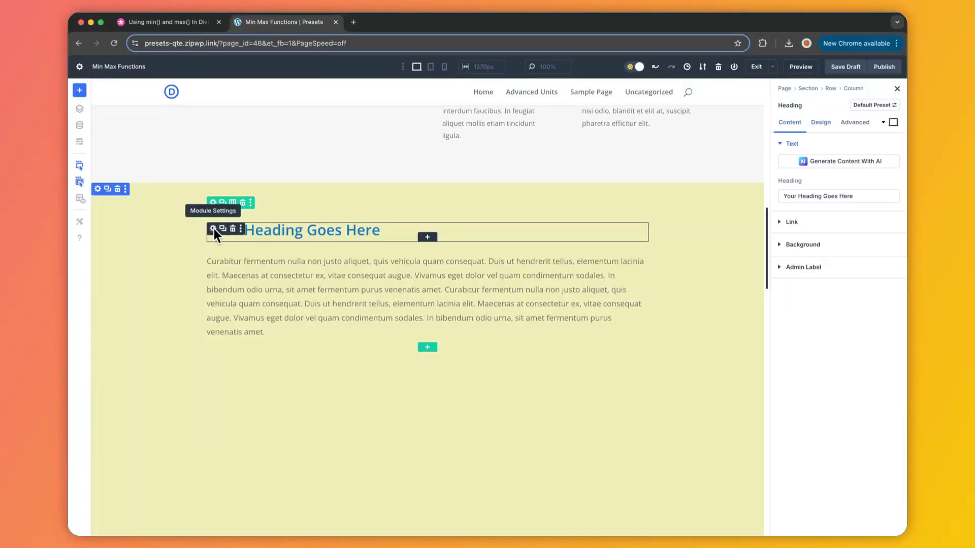
pyautogui.click(821, 124)
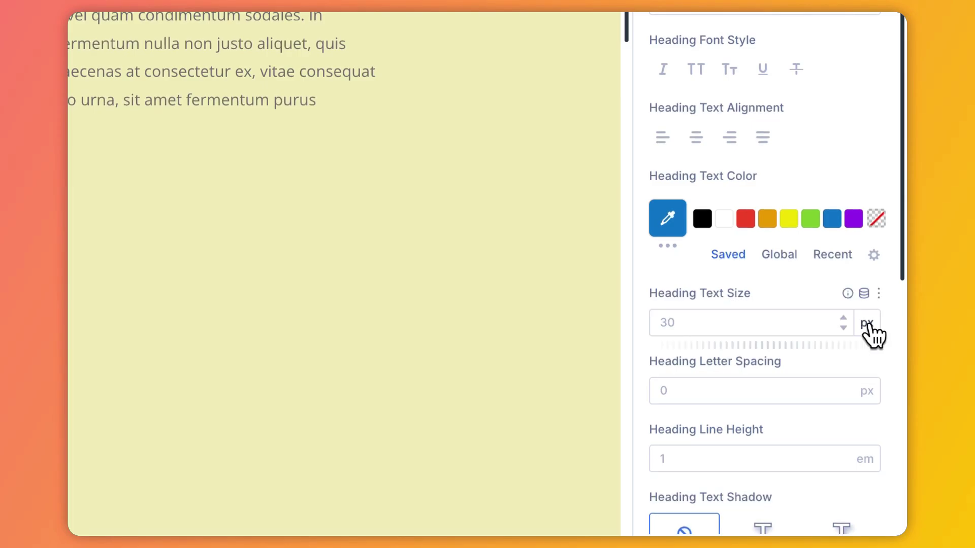
pyautogui.click(867, 325)
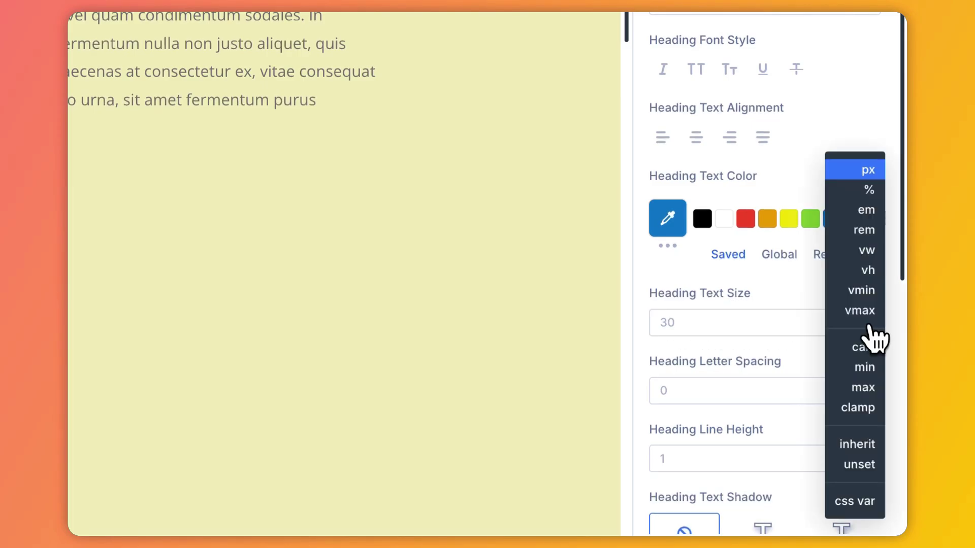
pyautogui.click(873, 387)
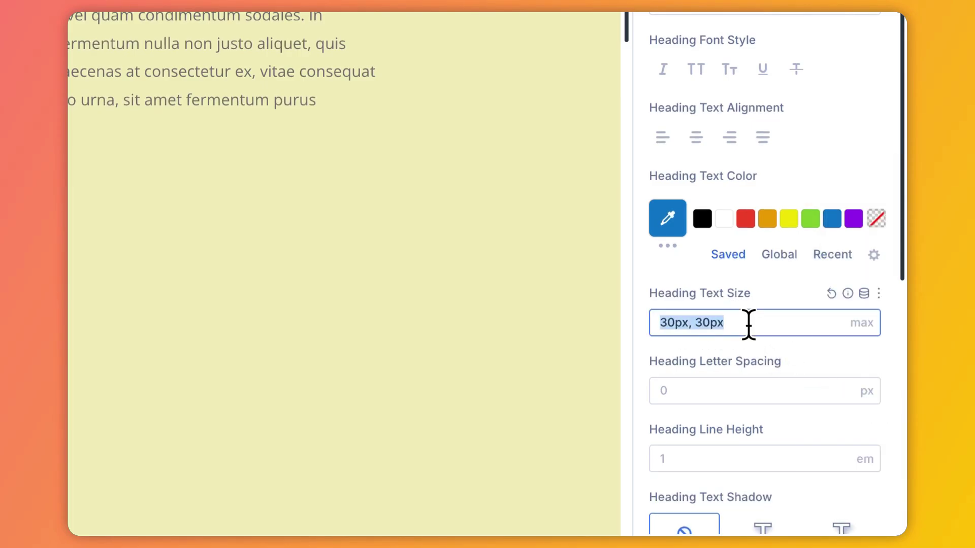
pyautogui.write('4rem, 2vw')
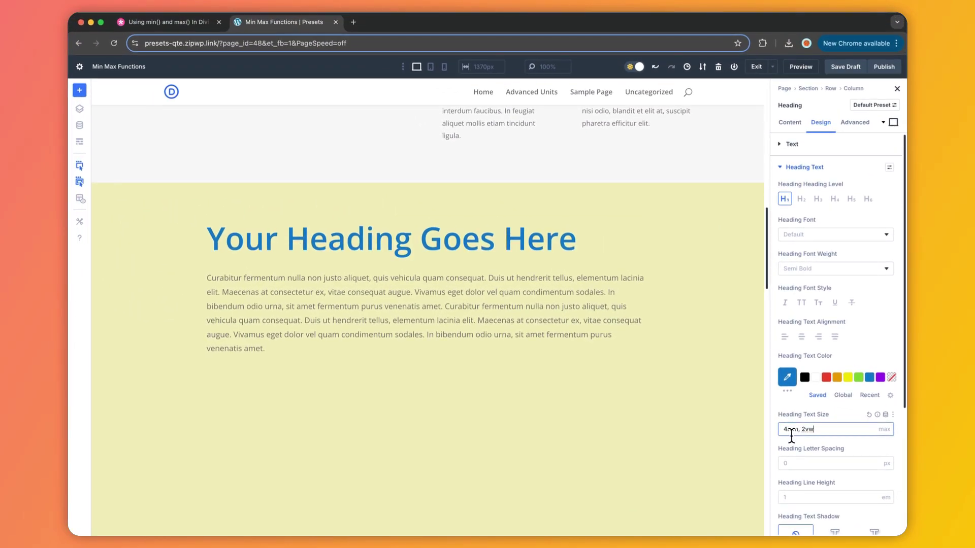
pyautogui.moveTo(771, 392); pyautogui.dragTo(888, 333)
# - Change the heading size to max(1rem, 2vw) and check it in a narrow phone-width preview
pyautogui.click(672, 369)
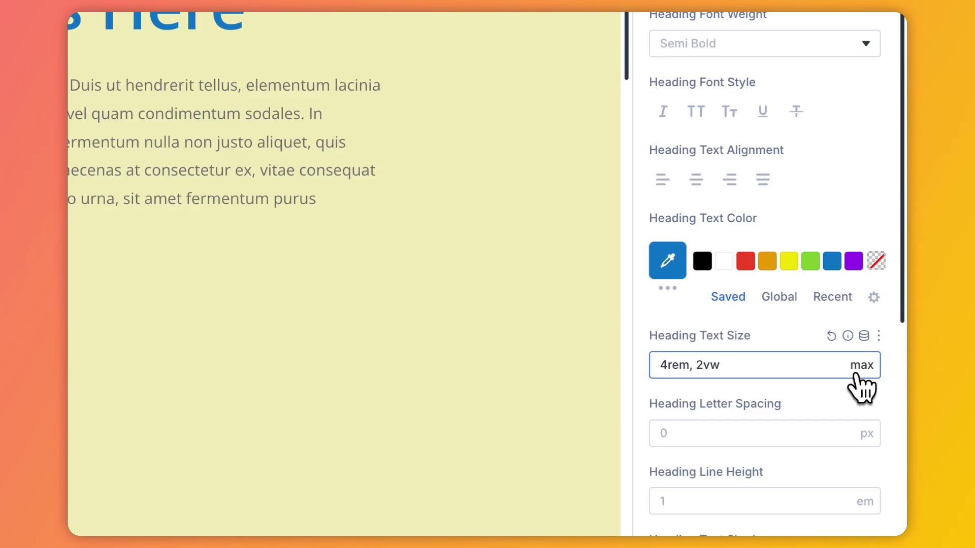
pyautogui.press('BackSpace')
pyautogui.write('1')
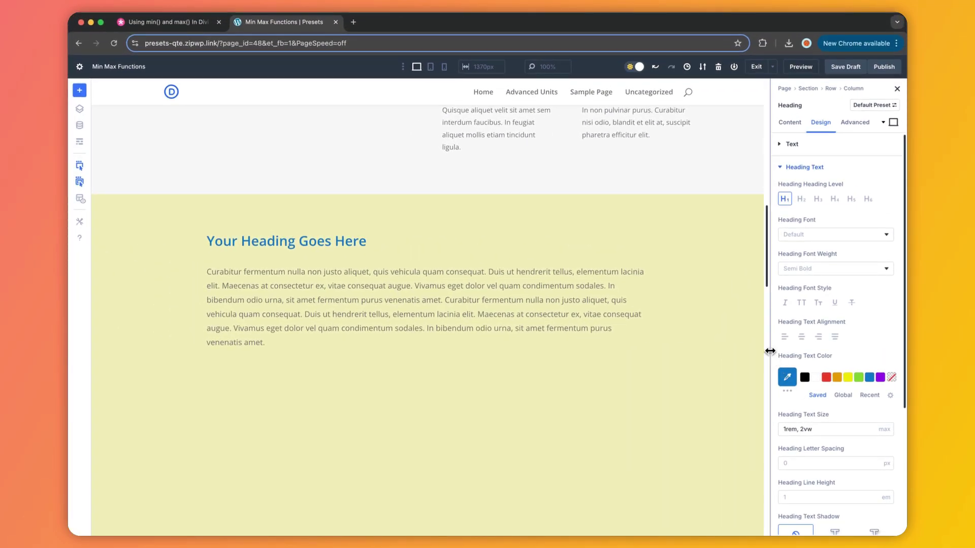
pyautogui.moveTo(770, 351); pyautogui.dragTo(787, 407)
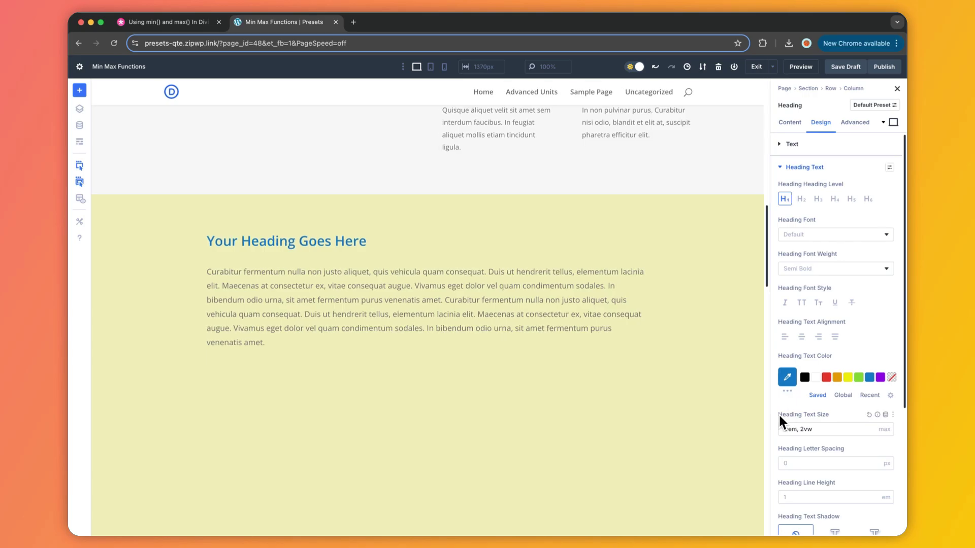
pyautogui.click(447, 71)
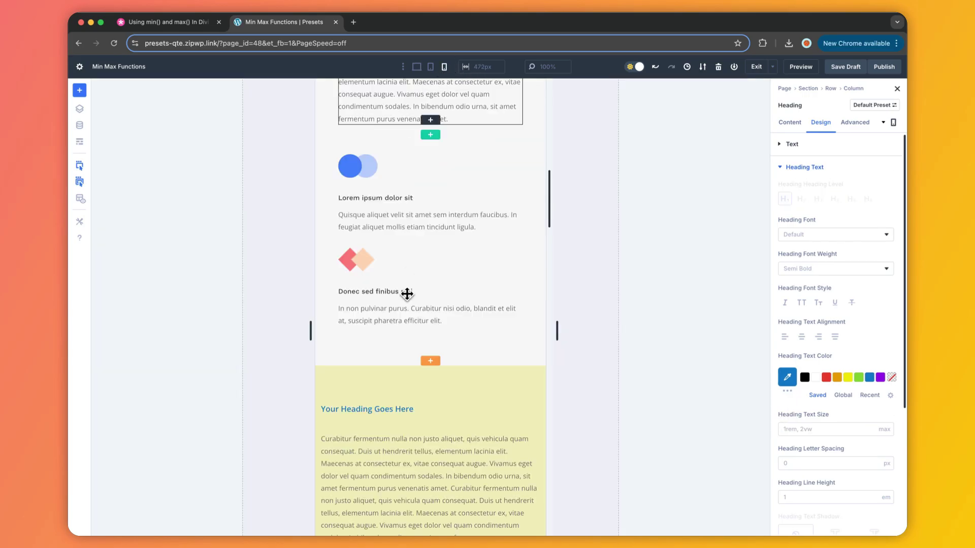
pyautogui.scroll(-3, 405, 294)
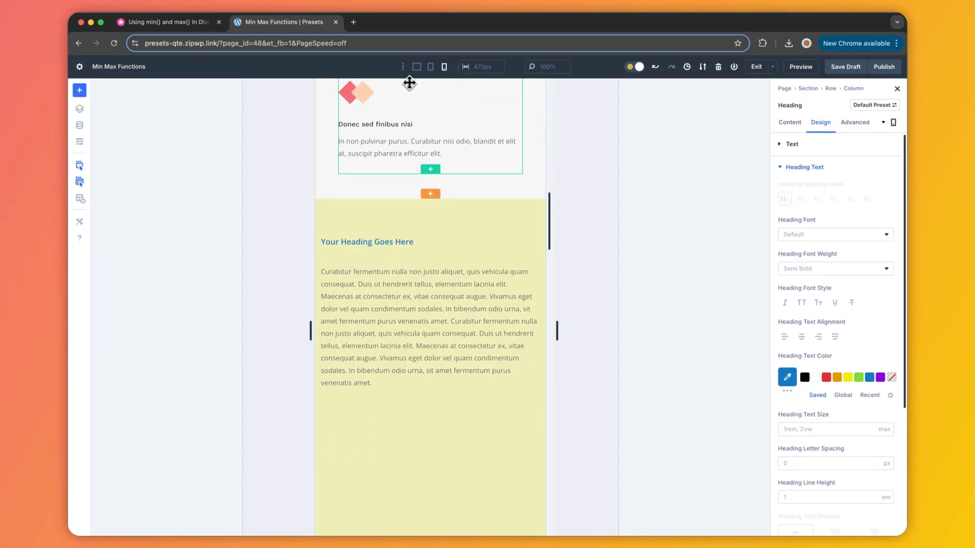